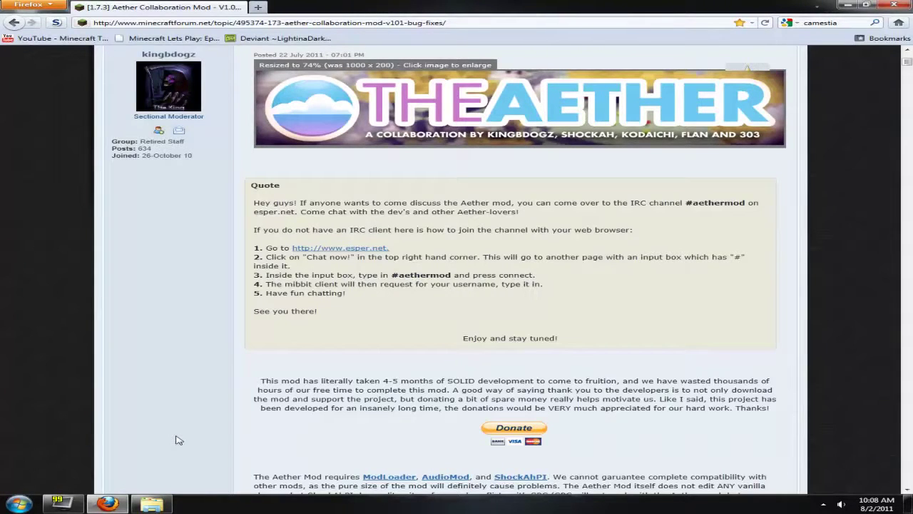
# - Leave the browser and extract the AudioMod, ModLoader and ShockAhPI r5 archives in place inside the desktop's Aether folder
pyautogui.scroll(-3, 179, 439)
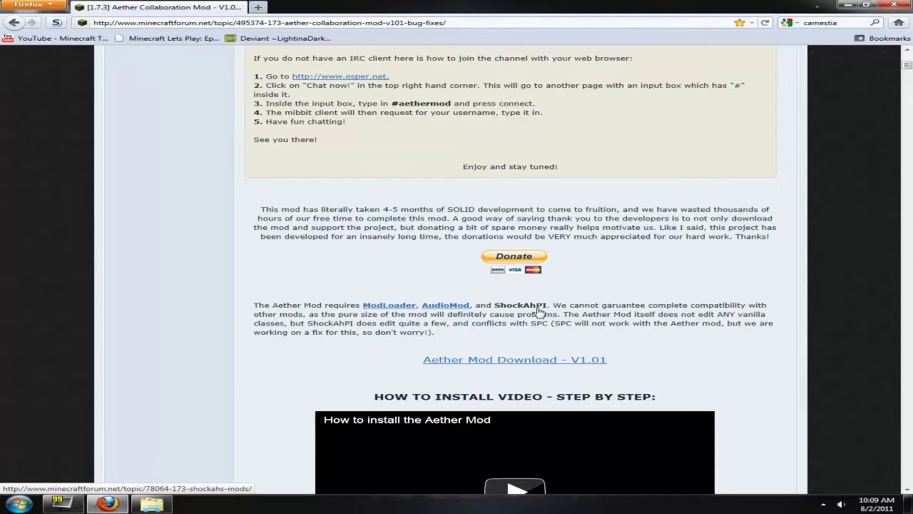
pyautogui.click(848, 7)
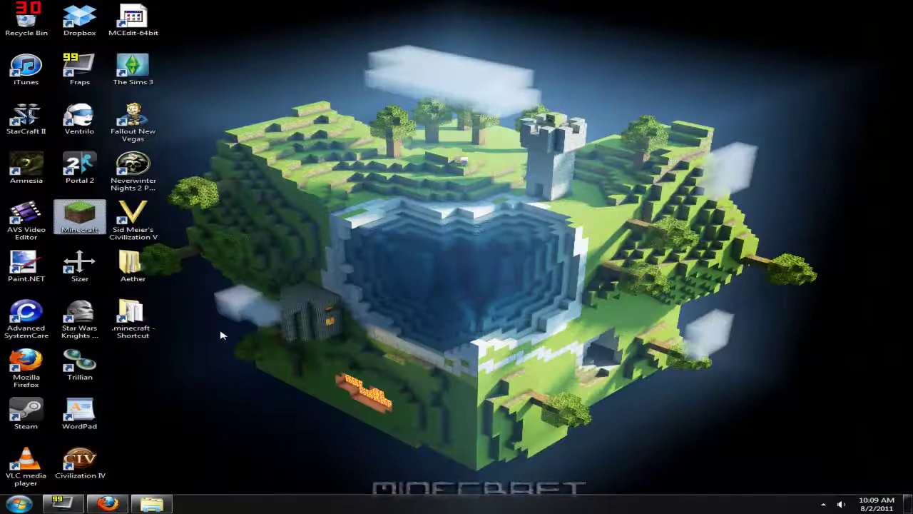
pyautogui.doubleClick(140, 278)
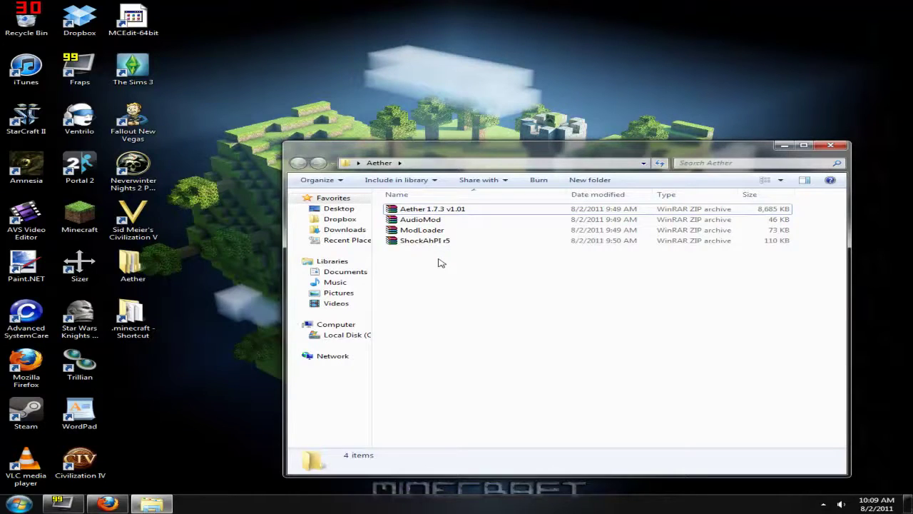
pyautogui.moveTo(441, 263); pyautogui.dragTo(464, 240)
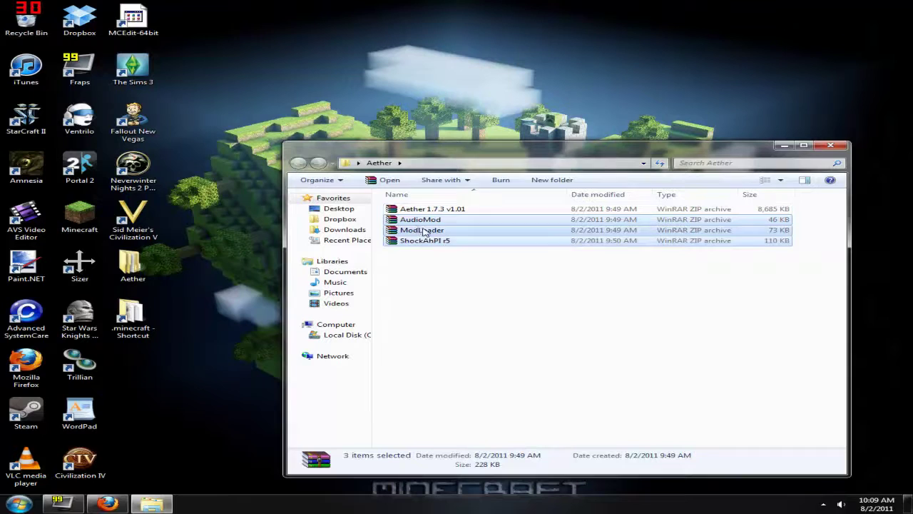
pyautogui.rightClick(424, 231)
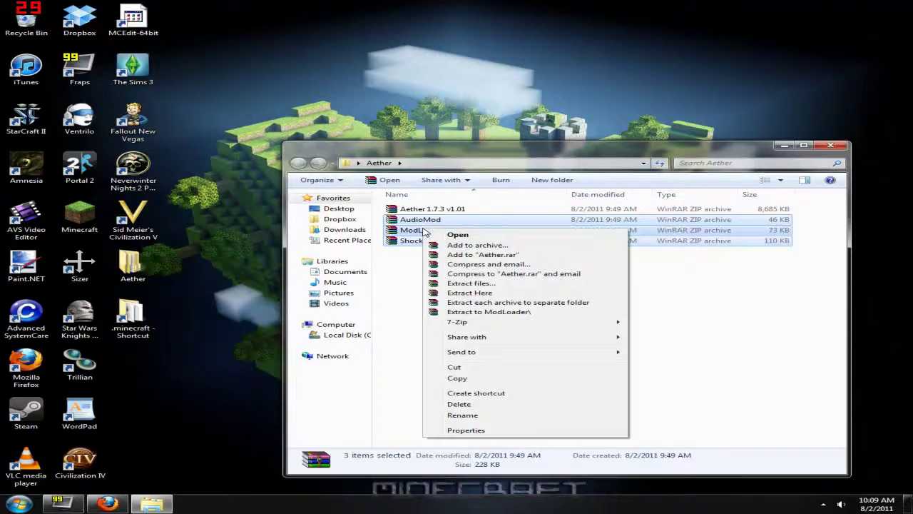
pyautogui.click(469, 293)
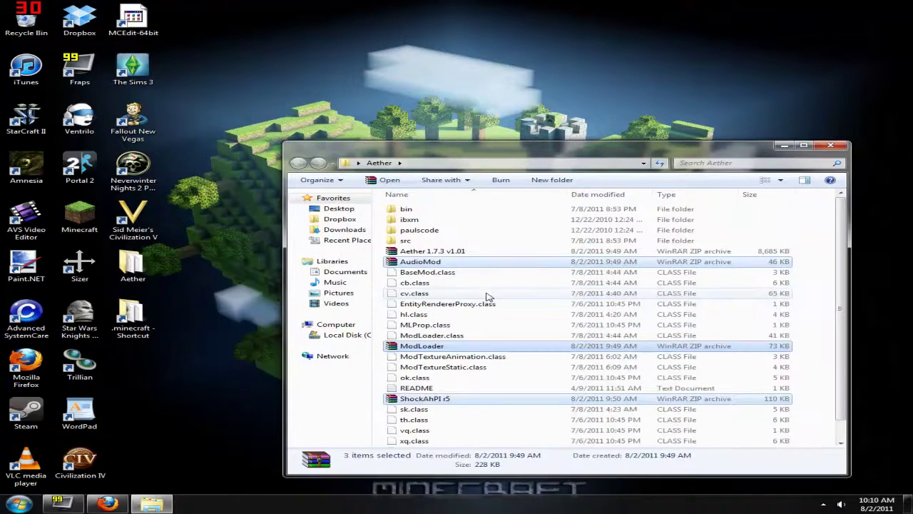
# - Delete the AudioMod, ModLoader and ShockAhPI r5 archives and the README file from the Aether folder
pyautogui.rightClick(414, 262)
pyautogui.click(449, 438)
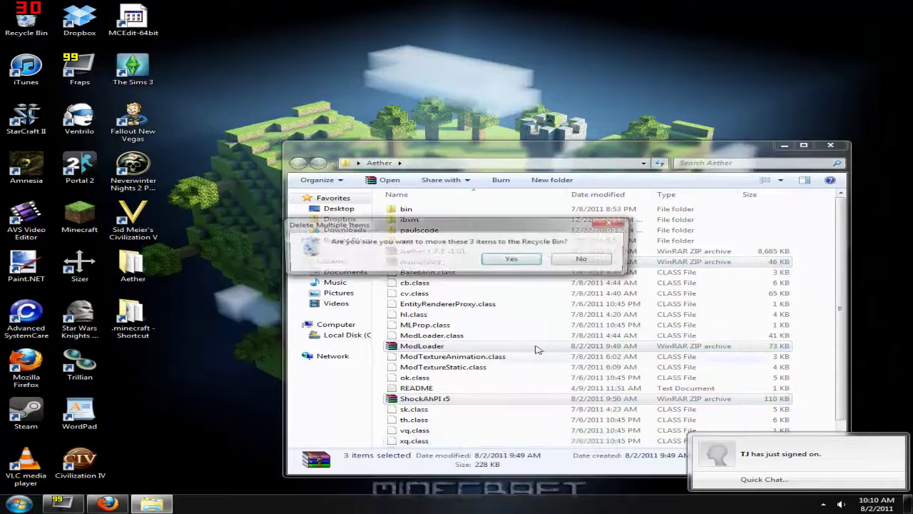
pyautogui.click(528, 262)
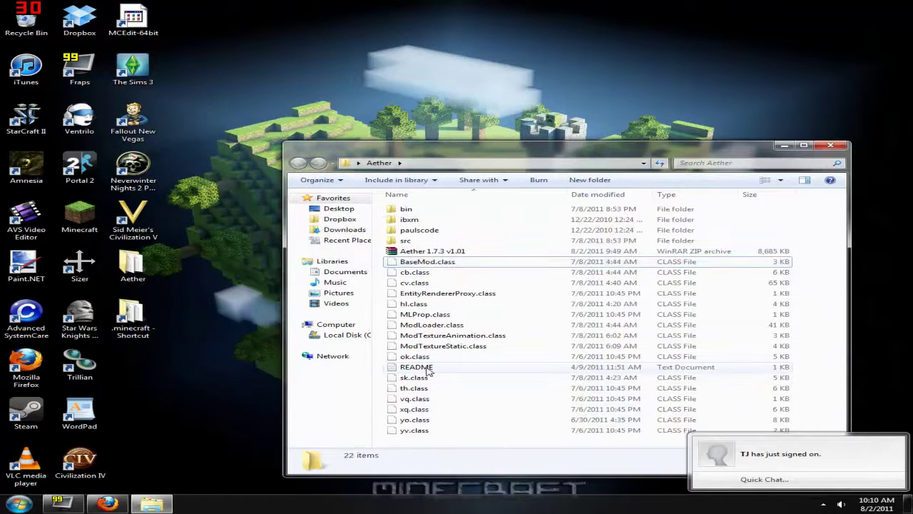
pyautogui.rightClick(426, 368)
pyautogui.click(457, 332)
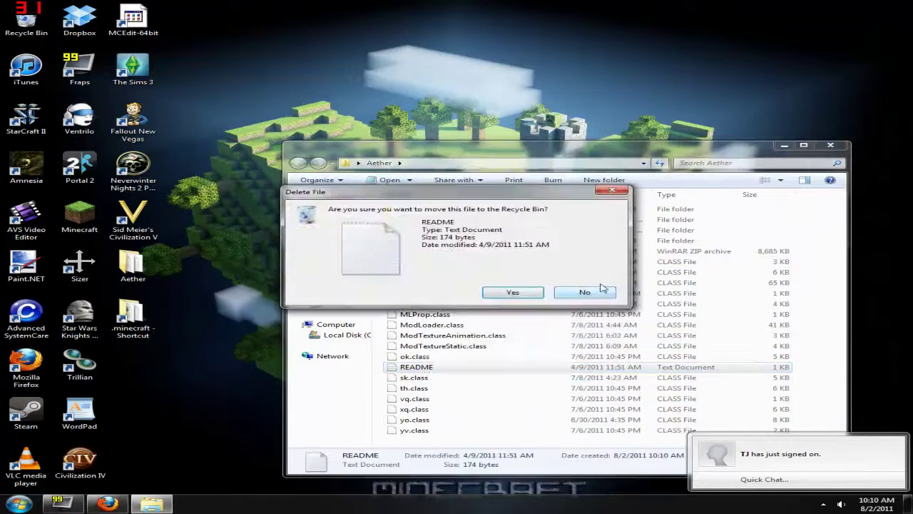
pyautogui.click(521, 292)
# - Delete the src folder and move all the loose class files into the Aether folder's bin subfolder
pyautogui.rightClick(405, 240)
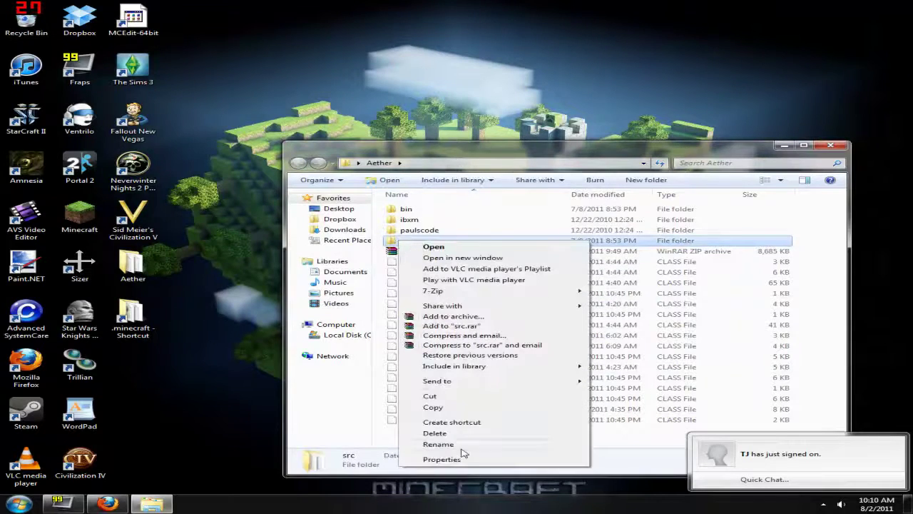
pyautogui.click(439, 433)
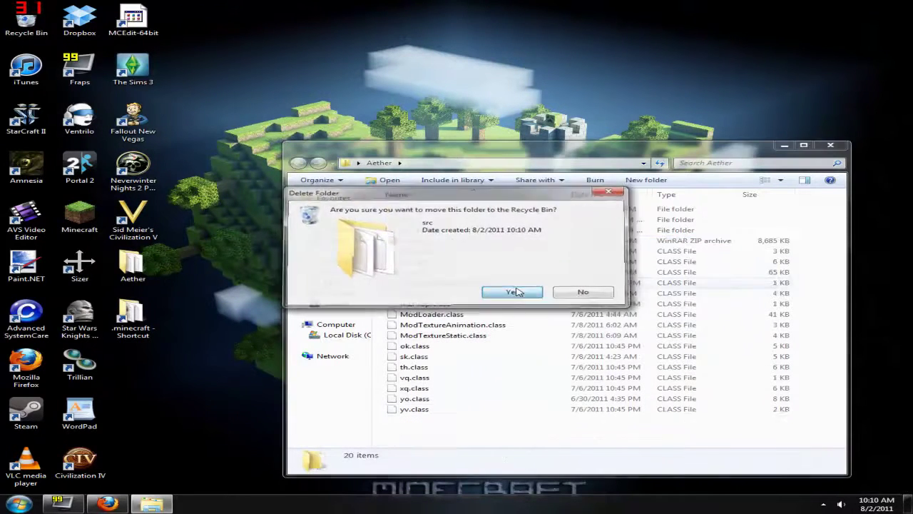
pyautogui.click(518, 292)
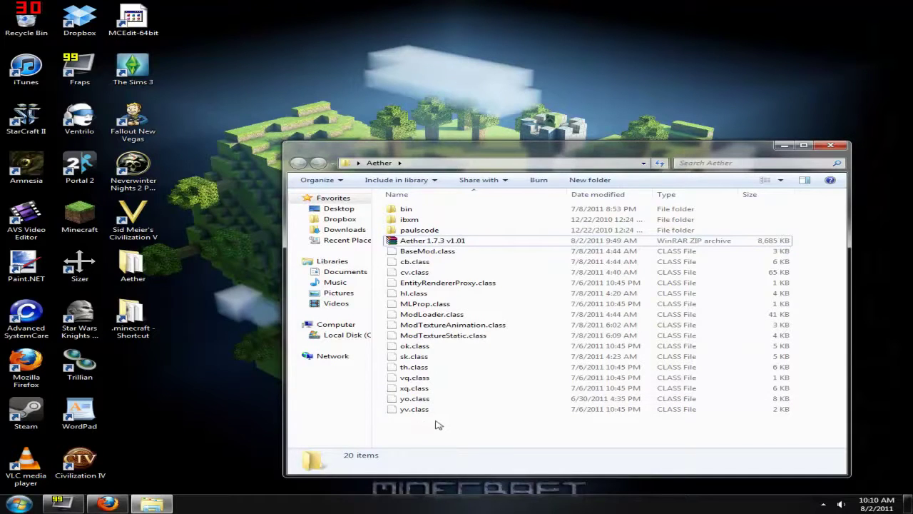
pyautogui.moveTo(438, 426); pyautogui.dragTo(407, 209)
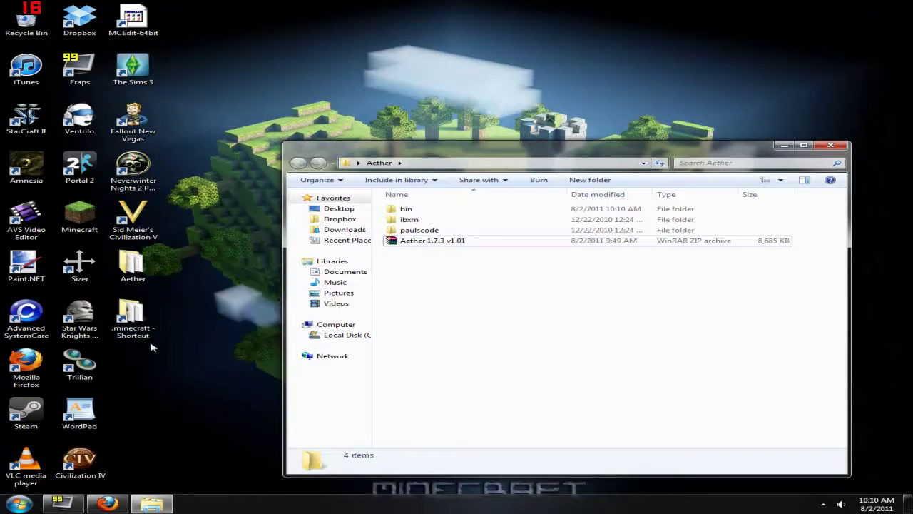
# - Open the .minecraft folder through the game location link in the Minecraft launcher's options, and close the launcher
pyautogui.doubleClick(79, 217)
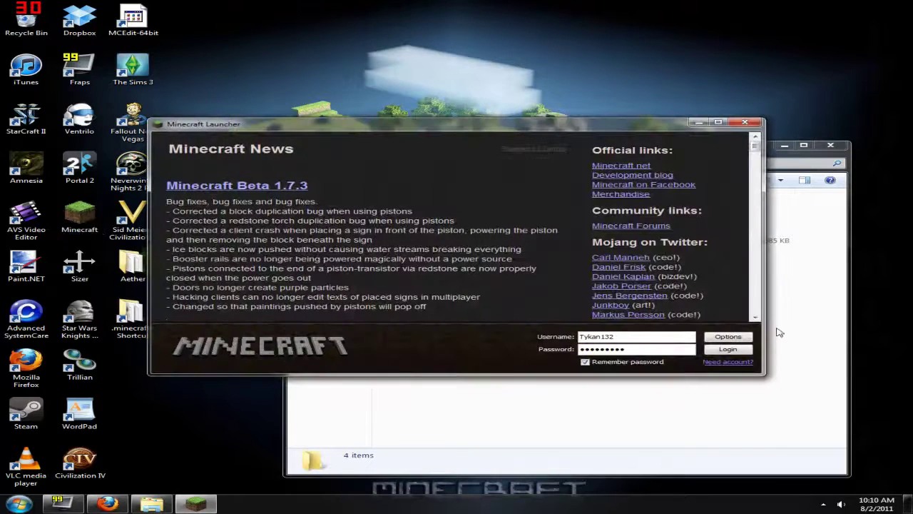
pyautogui.click(737, 341)
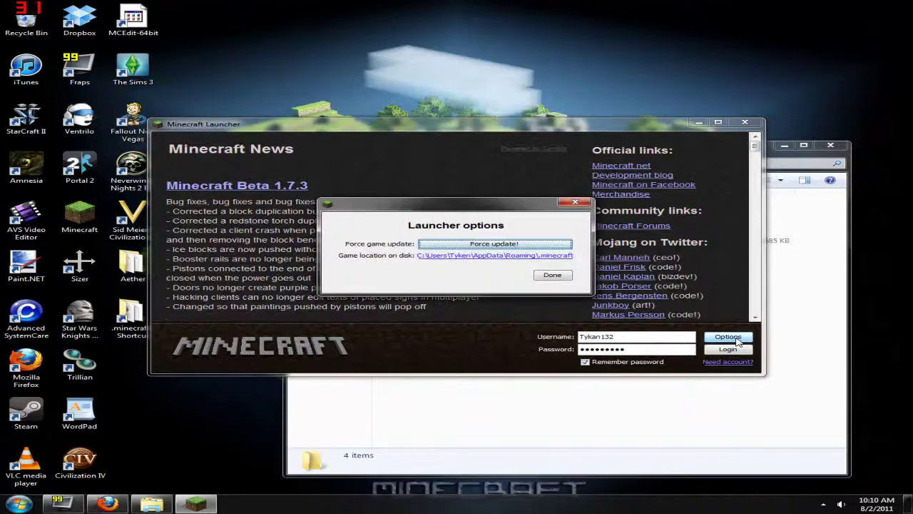
pyautogui.click(480, 257)
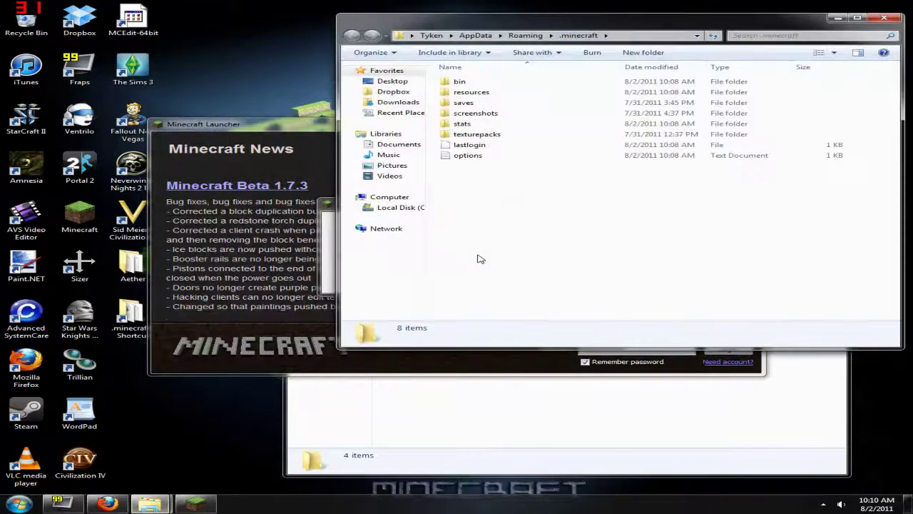
pyautogui.click(332, 223)
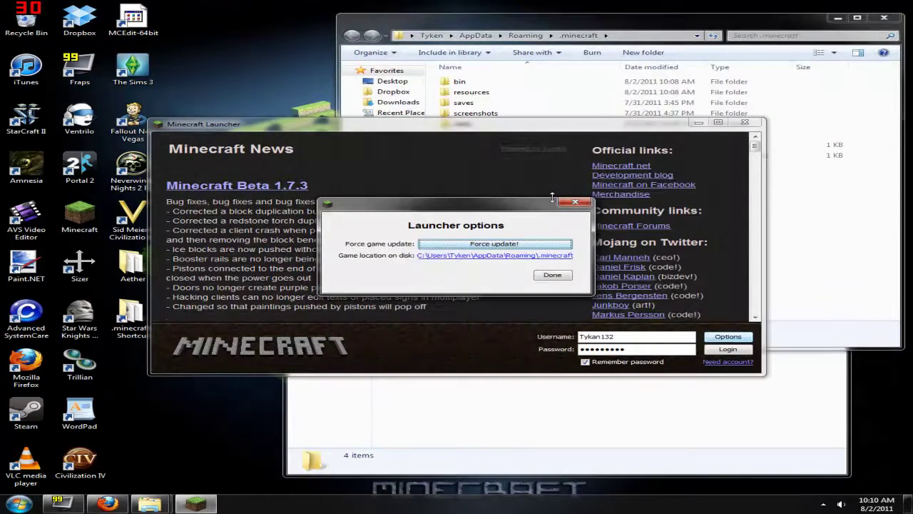
pyautogui.click(582, 203)
pyautogui.click(745, 122)
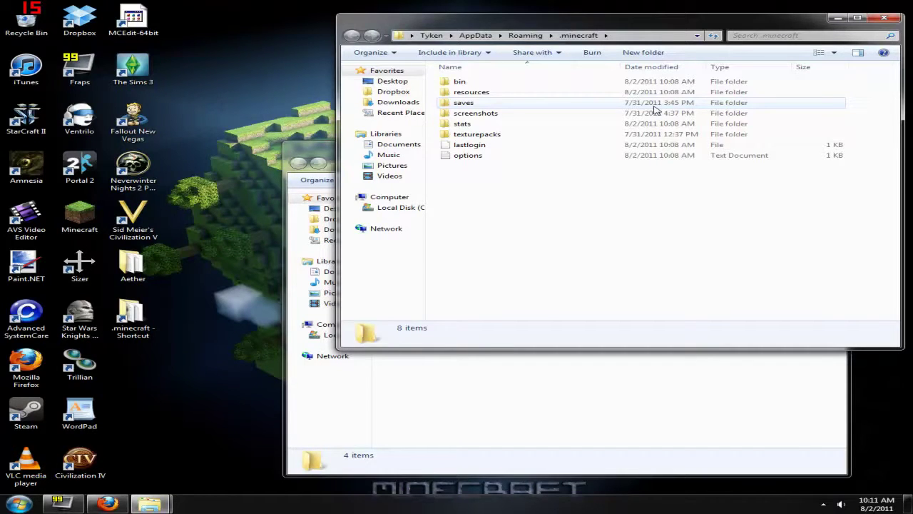
# - Open minecraft.jar from the .minecraft bin folder in WinRAR and return the Explorer window to .minecraft
pyautogui.doubleClick(477, 83)
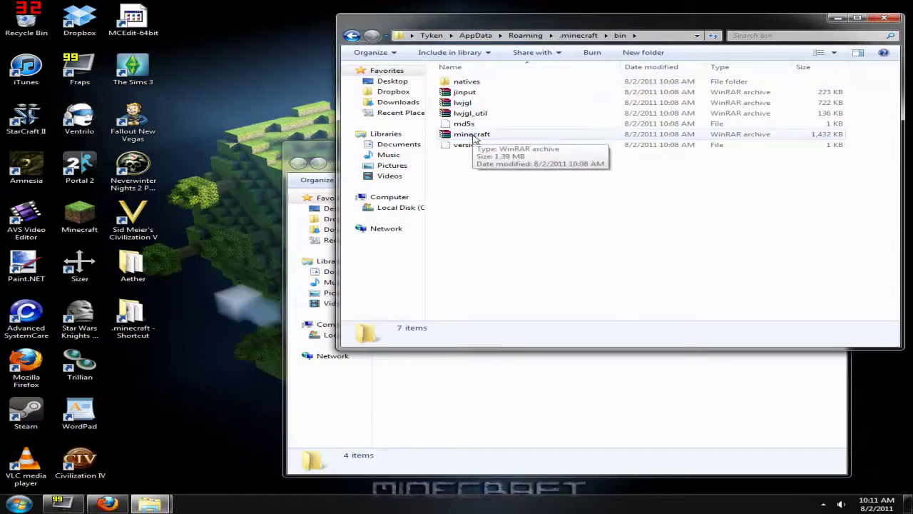
pyautogui.click(476, 136)
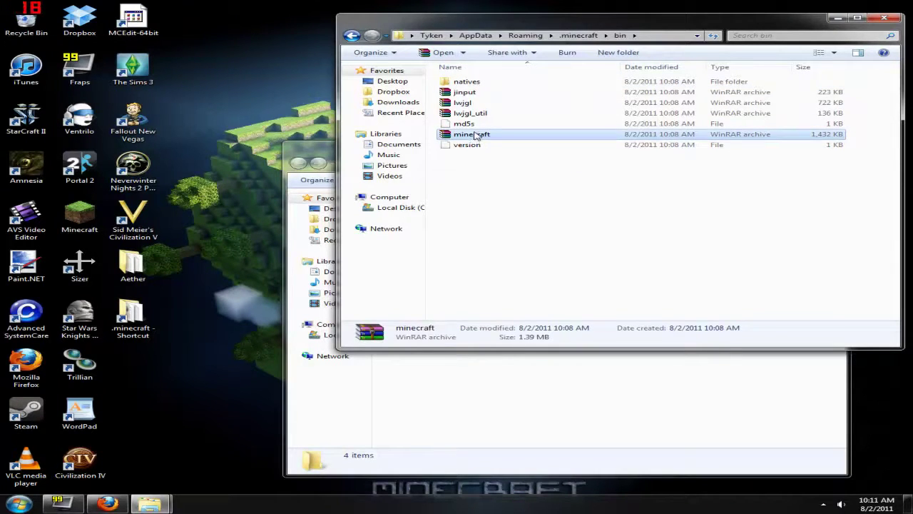
pyautogui.rightClick(476, 136)
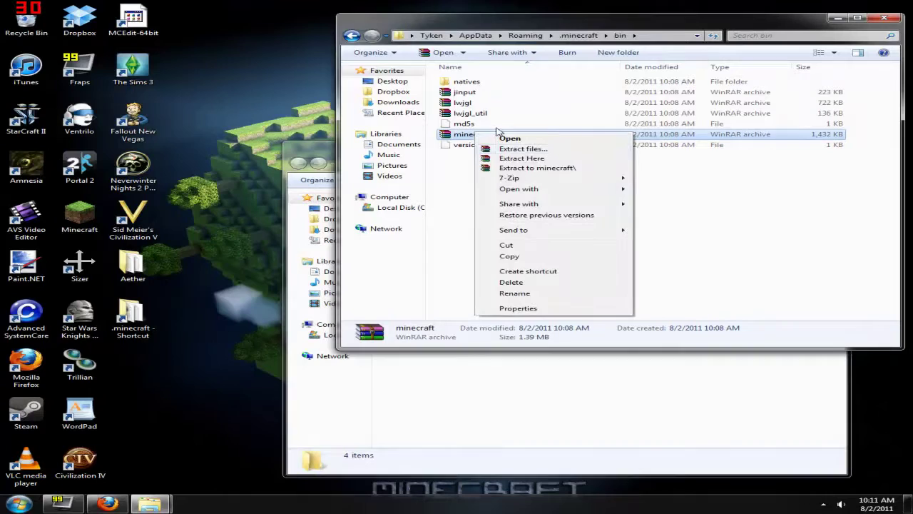
pyautogui.press('Return')
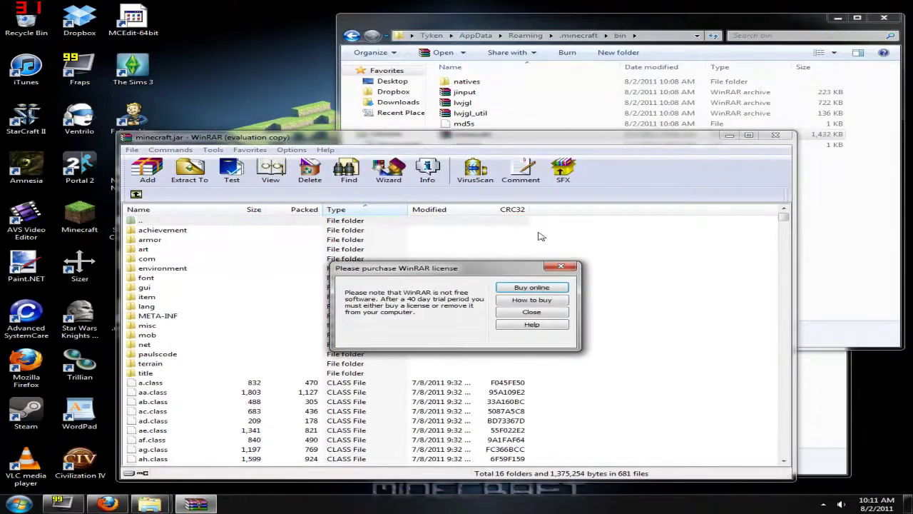
pyautogui.click(561, 267)
pyautogui.click(385, 75)
pyautogui.click(352, 35)
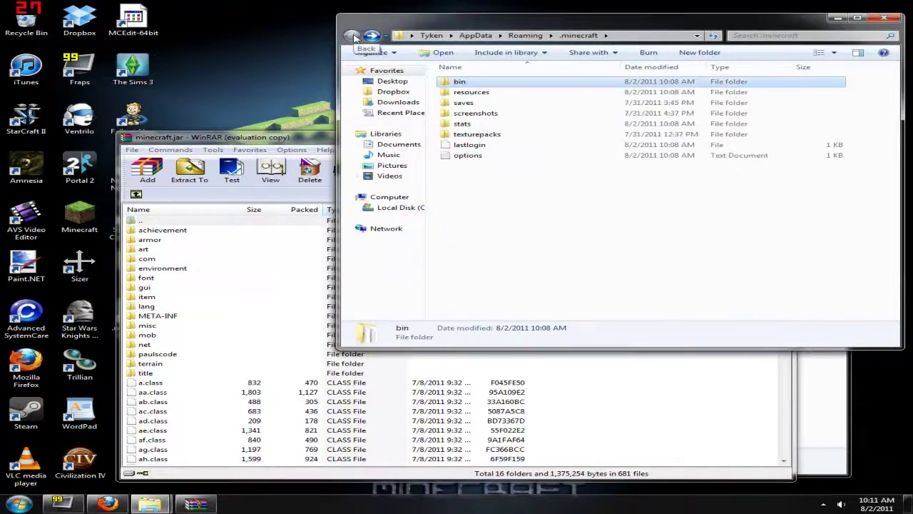
# - Add all the files from the Aether folder's bin subfolder to minecraft.jar with the default archive settings
pyautogui.click(820, 400)
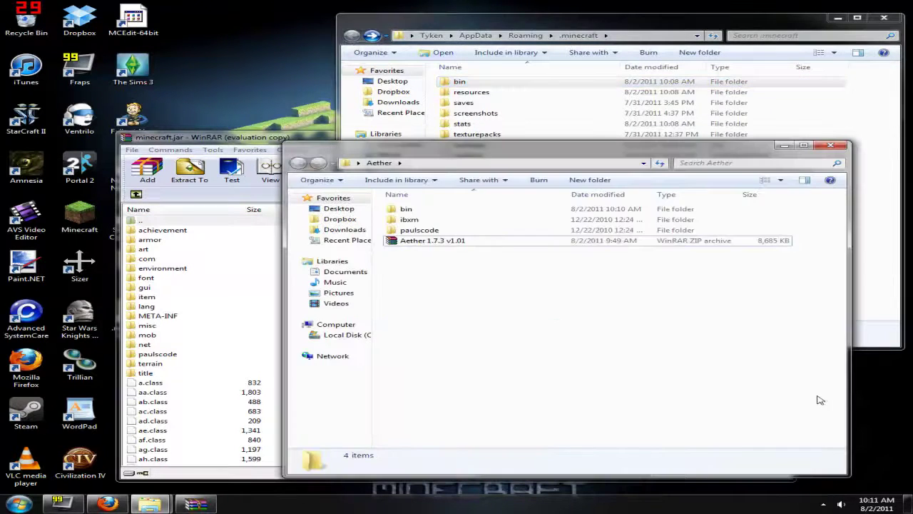
pyautogui.doubleClick(407, 210)
pyautogui.click(386, 212)
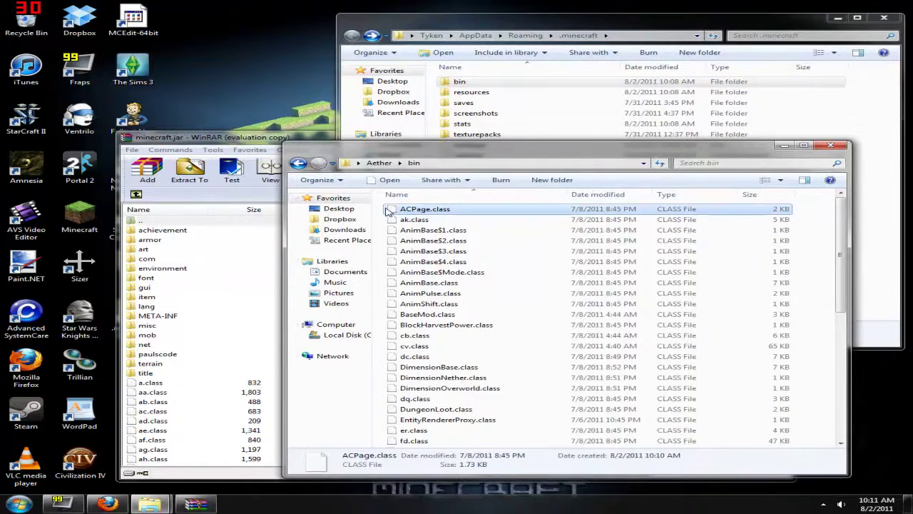
pyautogui.hotkey('ctrl', 'a')
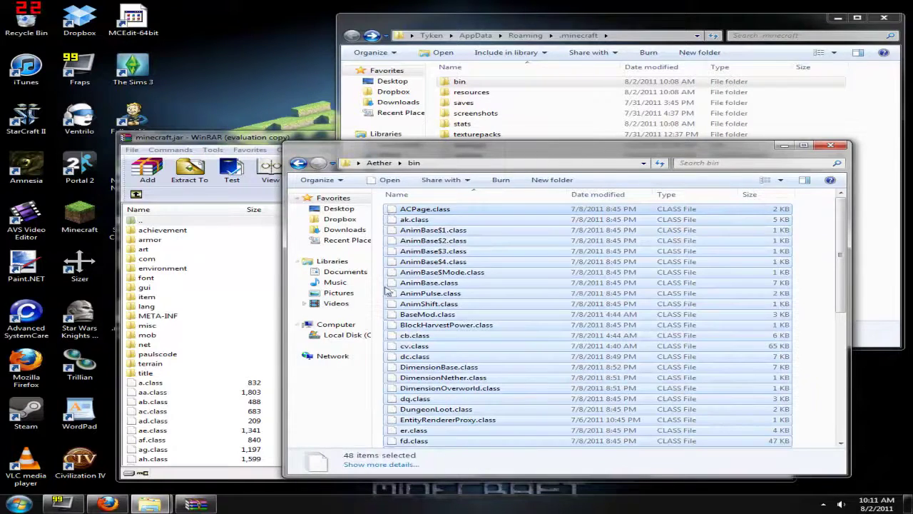
pyautogui.moveTo(474, 261); pyautogui.dragTo(196, 418)
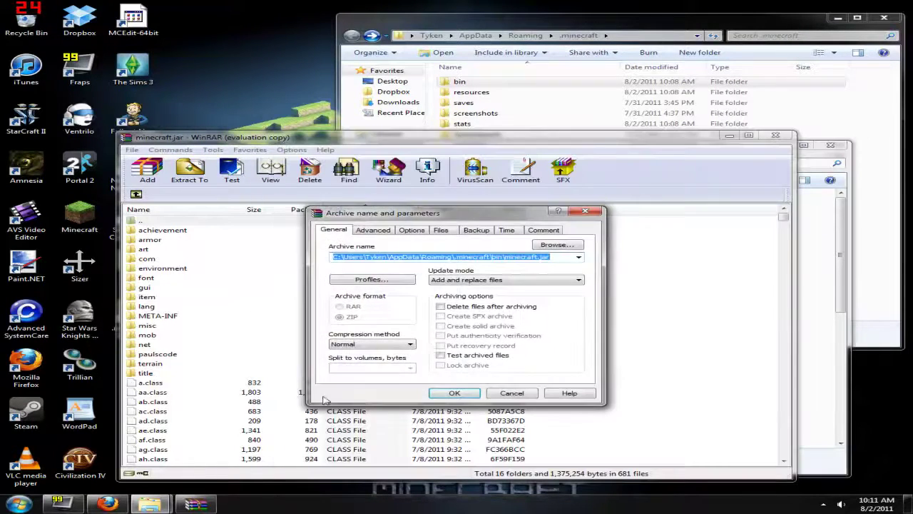
pyautogui.click(454, 392)
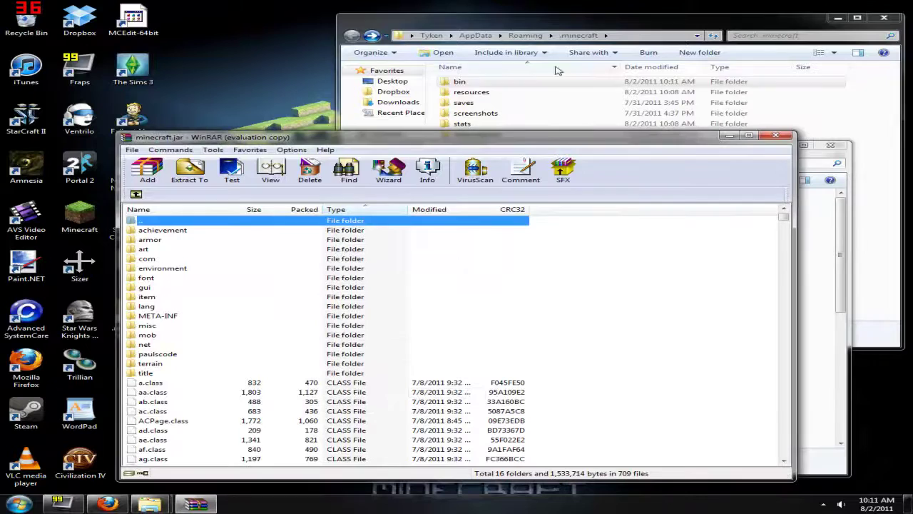
# - Add the ibxm and paulscode folders from the Aether folder to minecraft.jar with the default archive settings
pyautogui.click(366, 59)
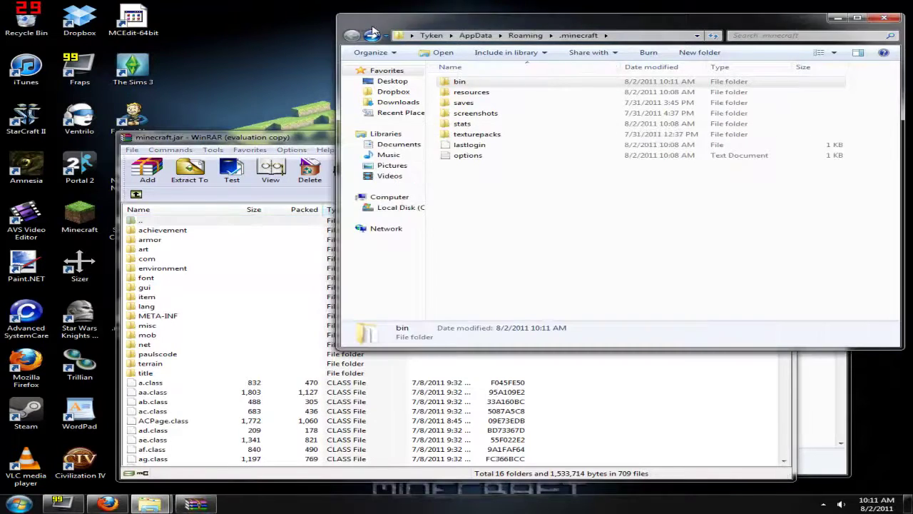
pyautogui.click(825, 377)
pyautogui.click(298, 162)
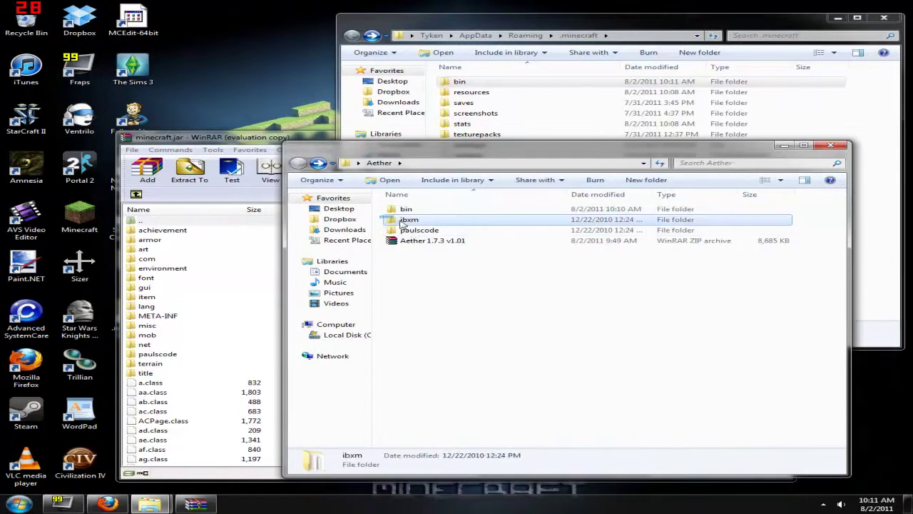
pyautogui.moveTo(382, 216); pyautogui.dragTo(232, 315)
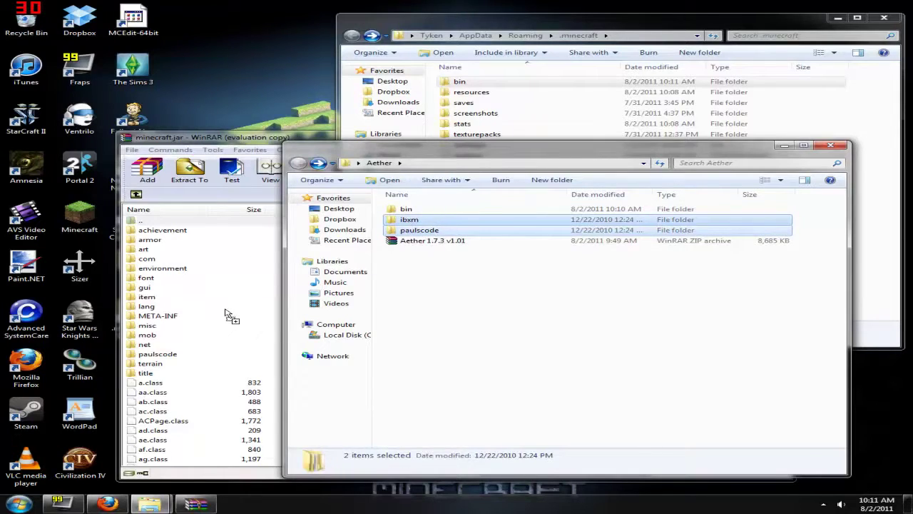
pyautogui.click(469, 394)
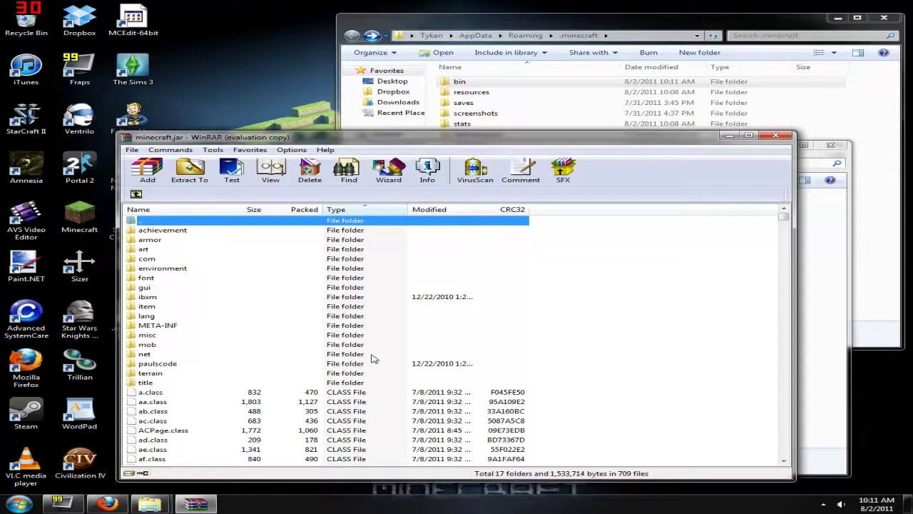
# - Delete the META-INF folder from minecraft.jar
pyautogui.click(168, 327)
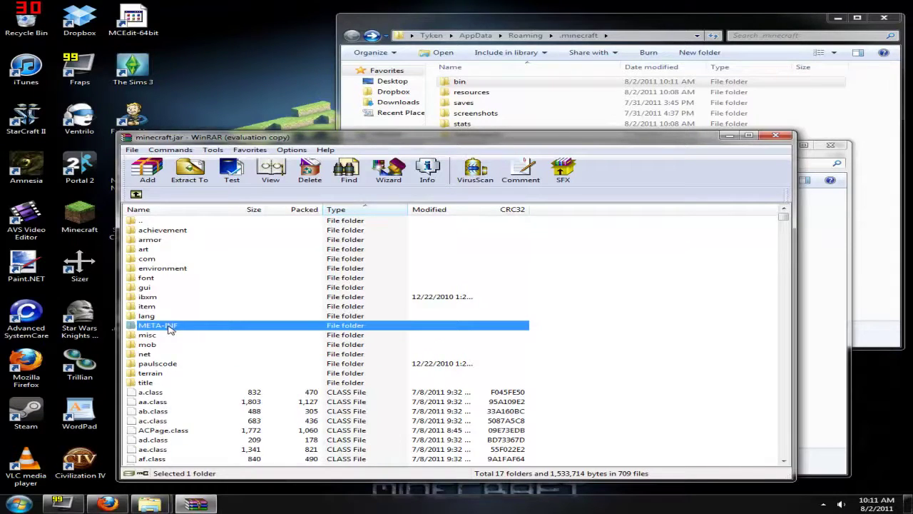
pyautogui.rightClick(168, 327)
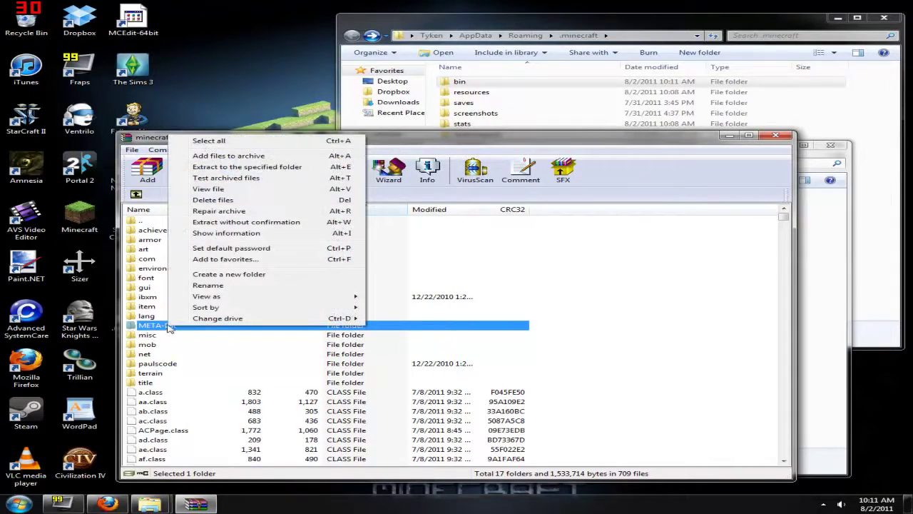
pyautogui.click(238, 204)
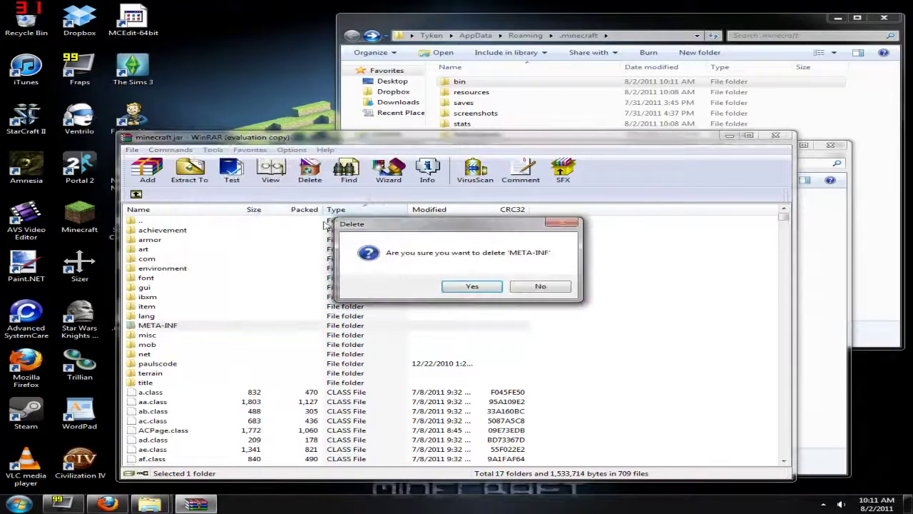
pyautogui.click(492, 287)
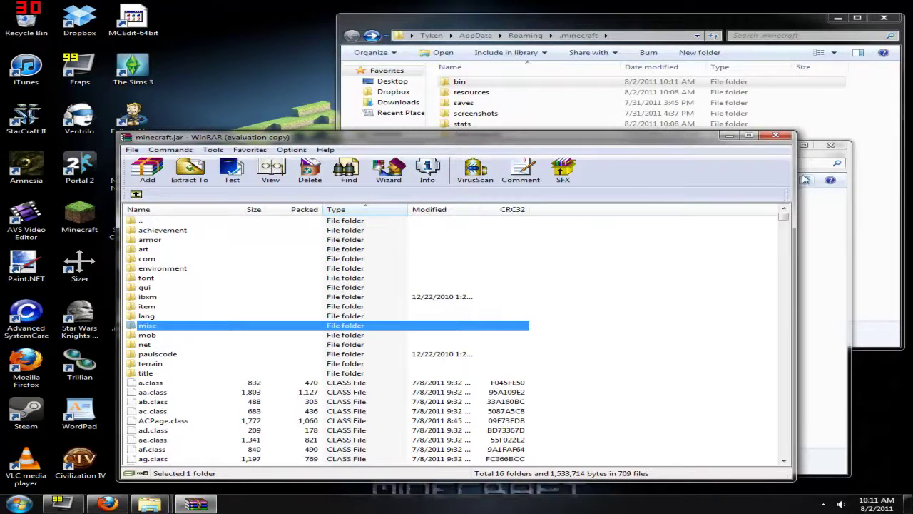
# - Delete the bin, ibxm and paulscode folders from the Aether folder
pyautogui.click(833, 226)
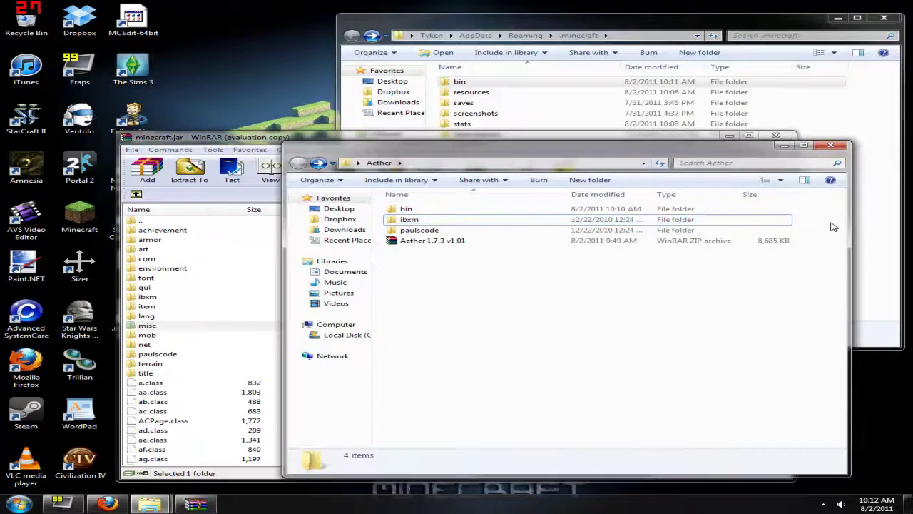
pyautogui.moveTo(417, 229)
pyautogui.mouseDown()
pyautogui.moveTo(449, 210)
pyautogui.moveTo(421, 225)
pyautogui.mouseUp()
pyautogui.click(421, 219)
pyautogui.keyDown('shift'); pyautogui.click(421, 209); pyautogui.keyUp('shift')
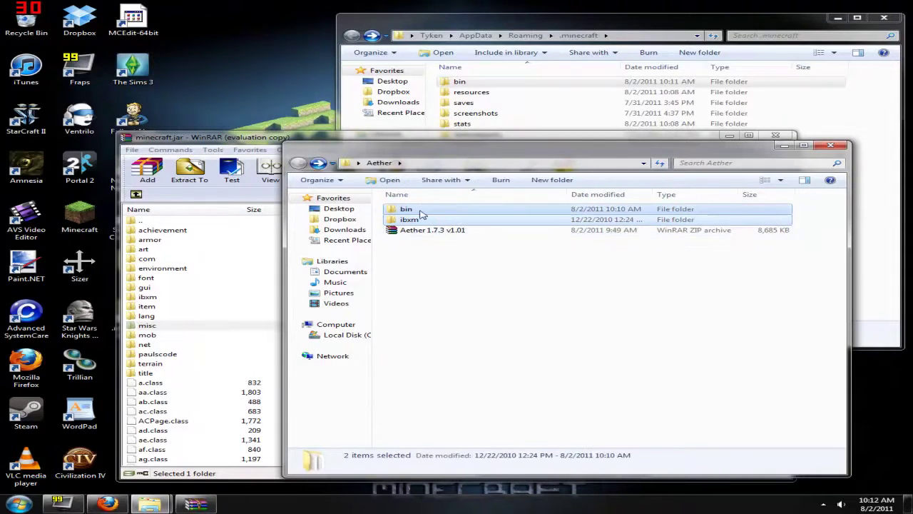
pyautogui.rightClick(421, 214)
pyautogui.click(486, 386)
pyautogui.press('Return')
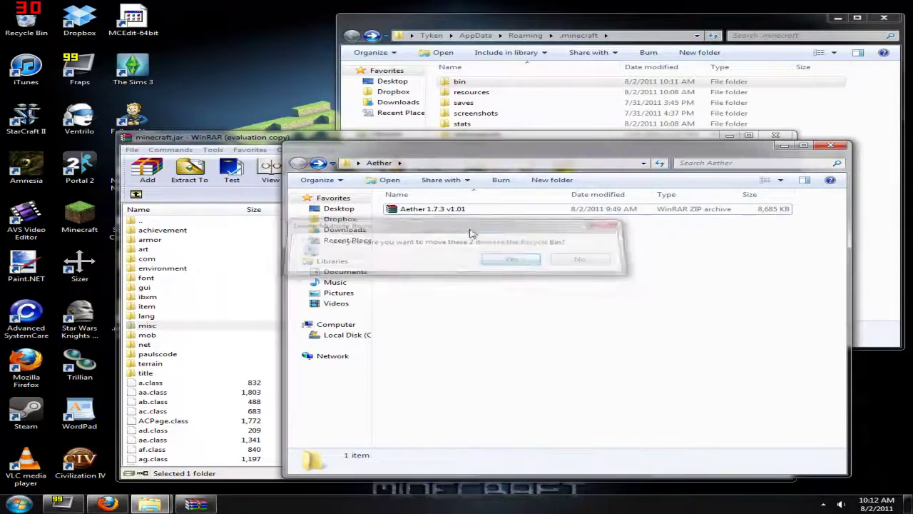
# - Extract the Aether 1.7.3 v1.01 archive in place, add everything in its Jar folder to minecraft.jar with default settings, and close the jar
pyautogui.rightClick(427, 209)
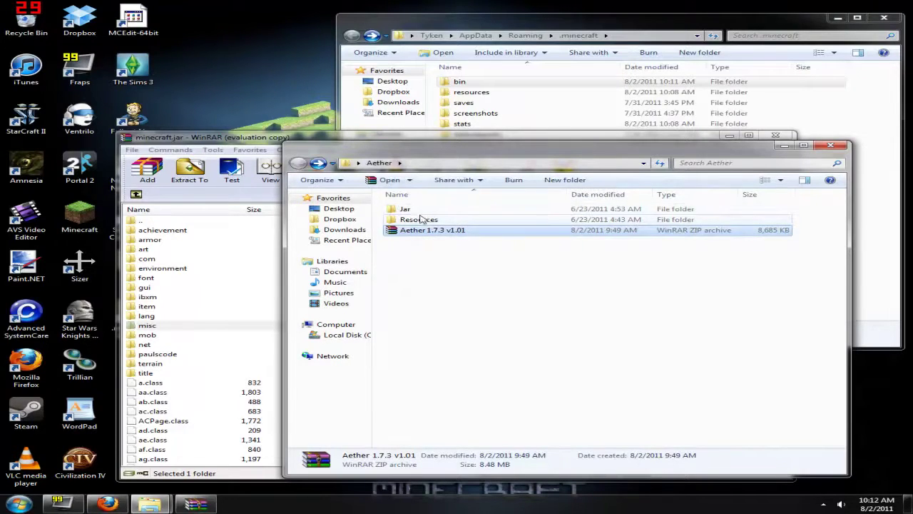
pyautogui.doubleClick(407, 209)
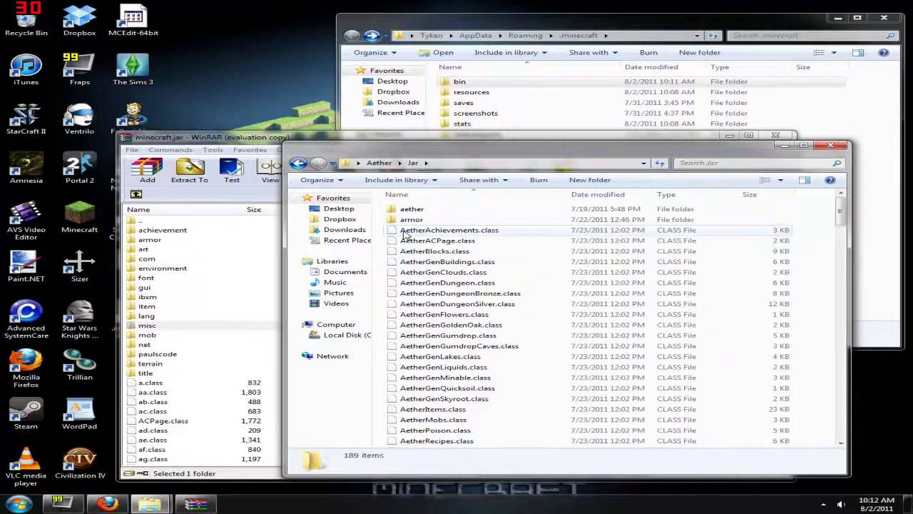
pyautogui.hotkey('ctrl', 'a')
pyautogui.moveTo(450, 283); pyautogui.dragTo(193, 431)
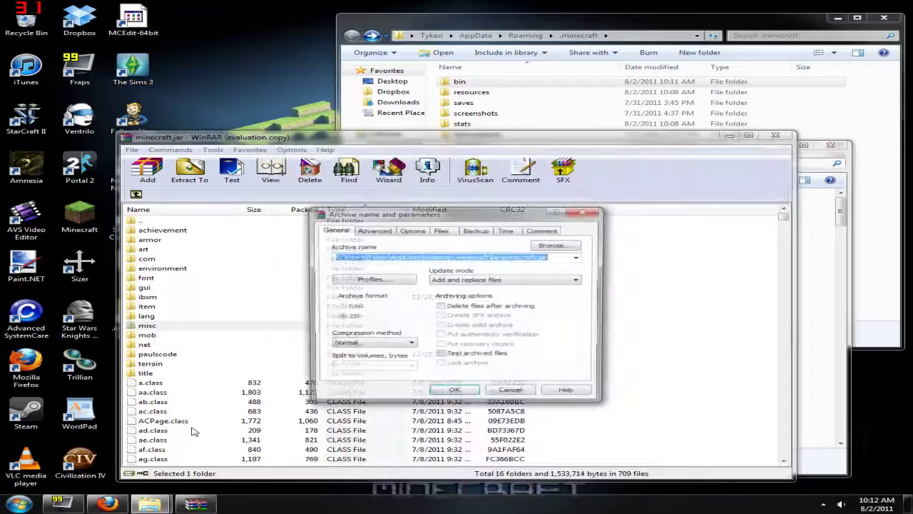
pyautogui.click(454, 390)
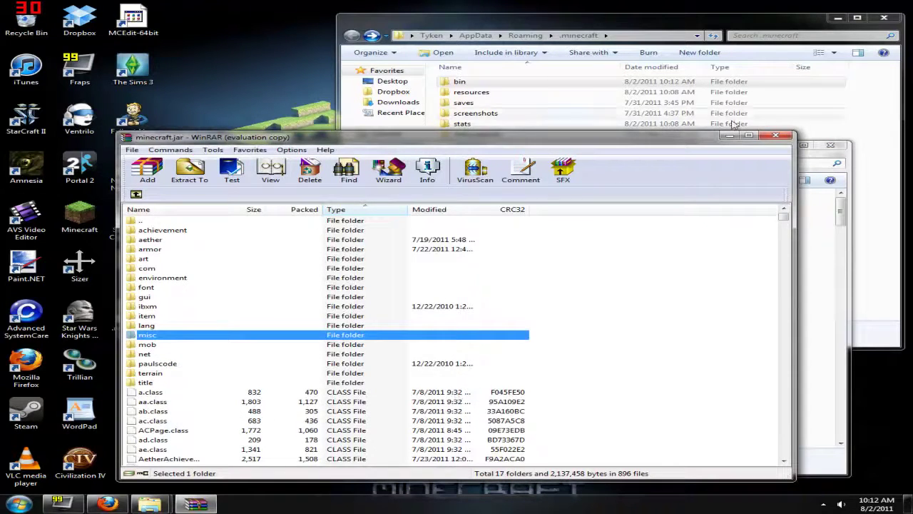
pyautogui.click(776, 136)
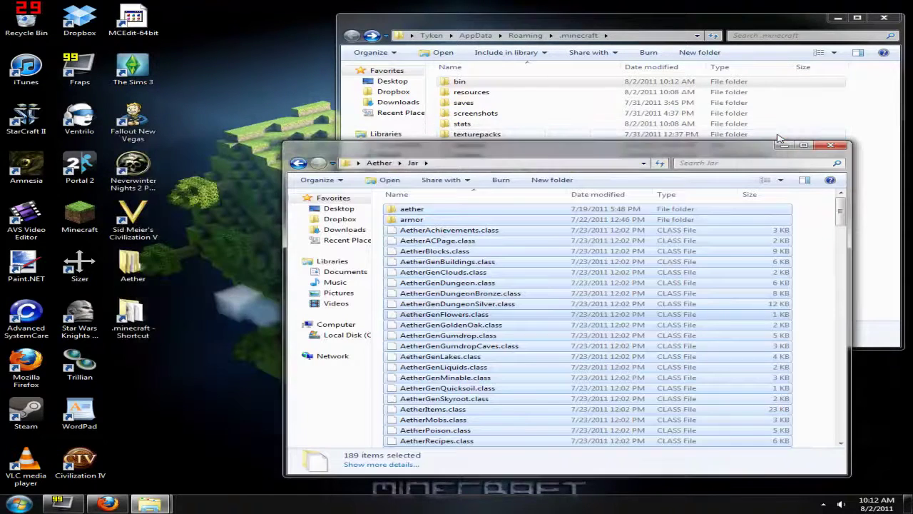
# - Return to the Aether folder and delete its Jar folder
pyautogui.click(298, 162)
pyautogui.rightClick(402, 212)
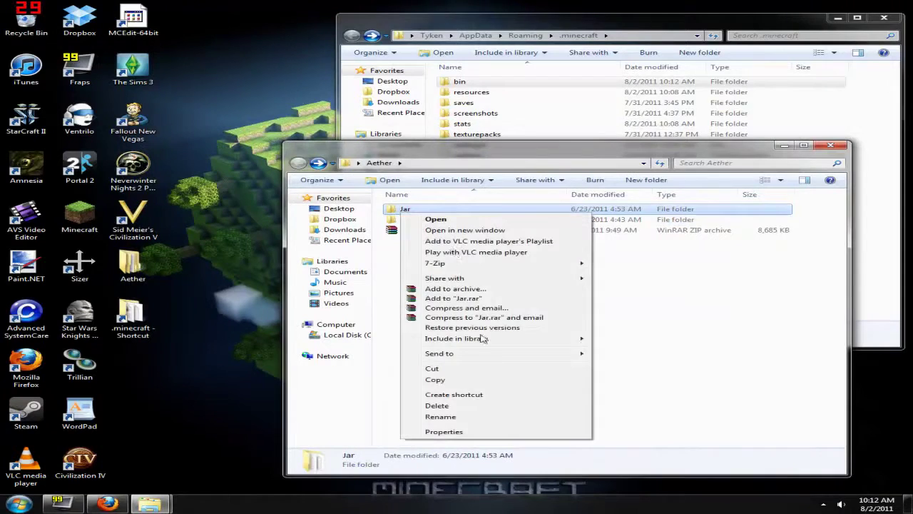
pyautogui.click(437, 406)
pyautogui.click(514, 292)
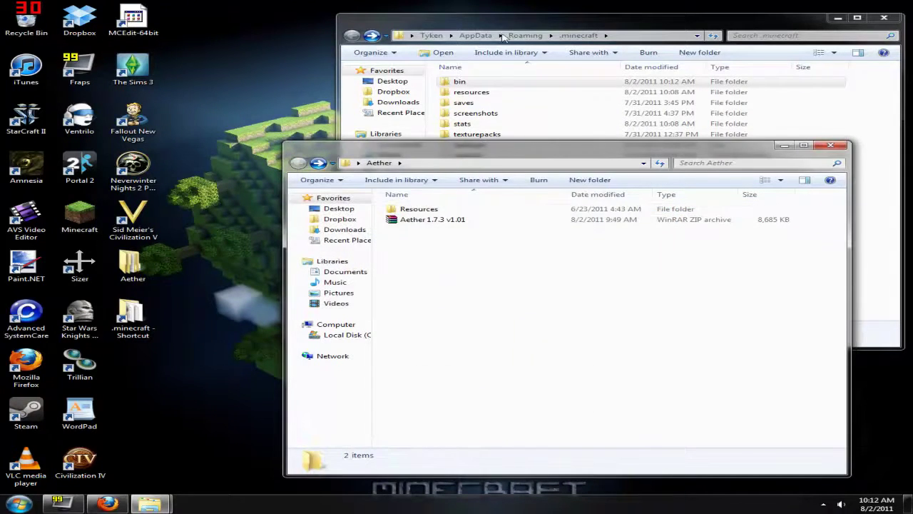
pyautogui.click(498, 25)
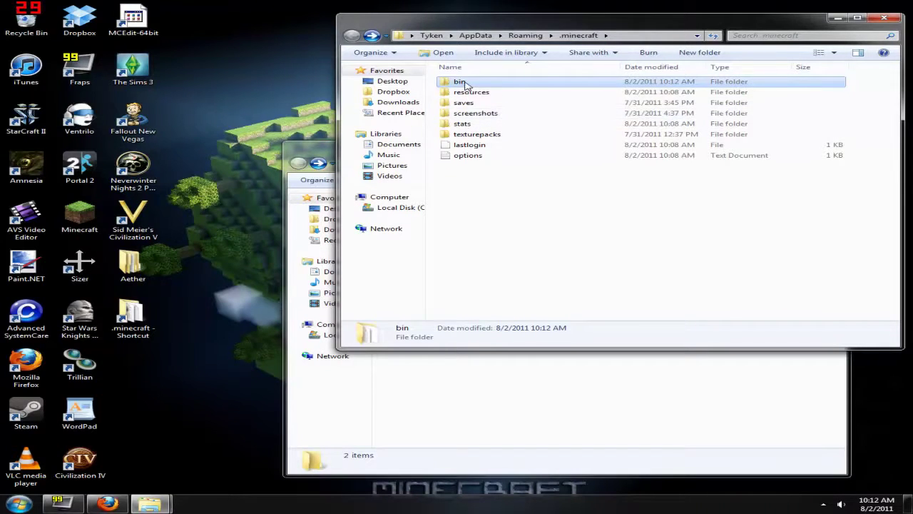
pyautogui.doubleClick(482, 83)
pyautogui.click(357, 36)
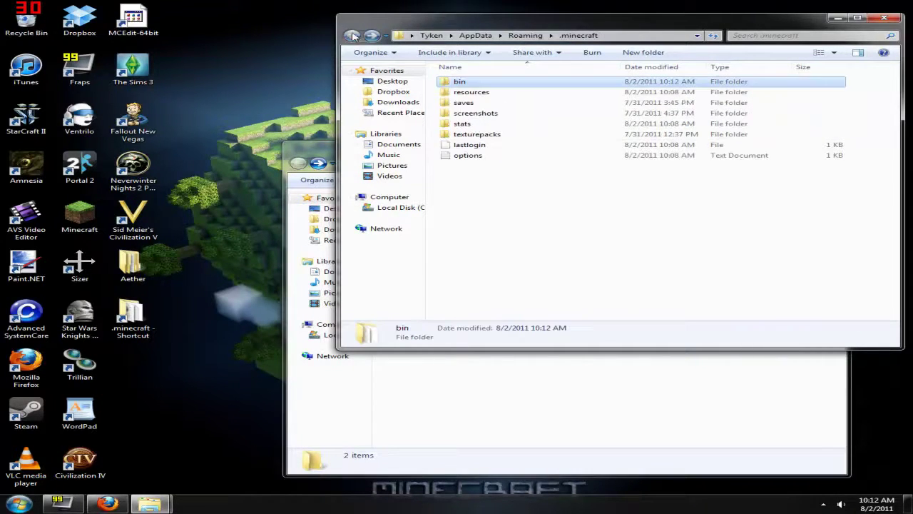
# - Try to move the Resources folder from the Aether folder into .minecraft
pyautogui.click(447, 383)
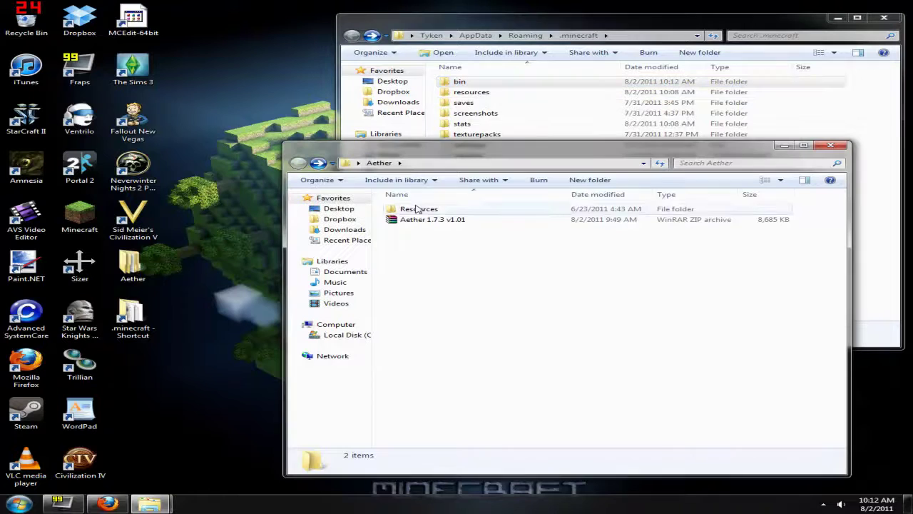
pyautogui.moveTo(412, 209); pyautogui.dragTo(550, 118)
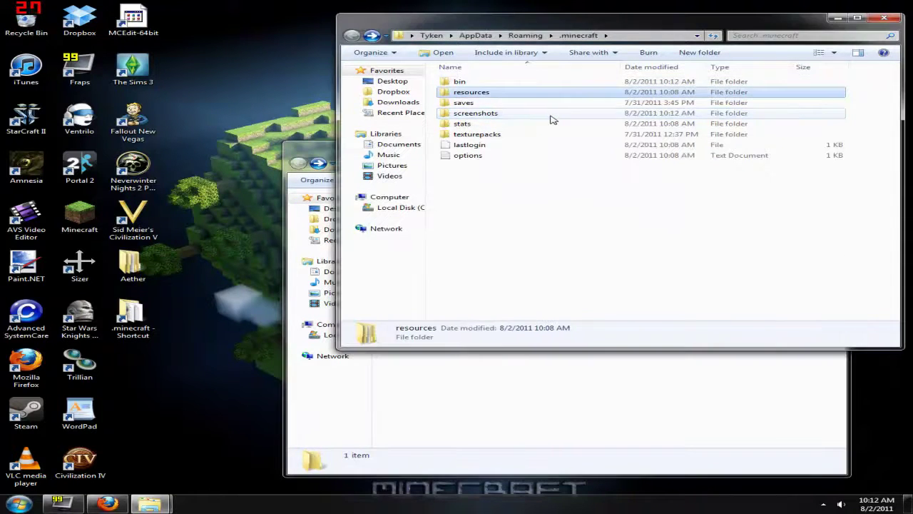
# - Move the Resources folder from screenshots up to .minecraft, merging it with the existing resources folder, and close both Explorer windows
pyautogui.doubleClick(538, 115)
pyautogui.rightClick(468, 95)
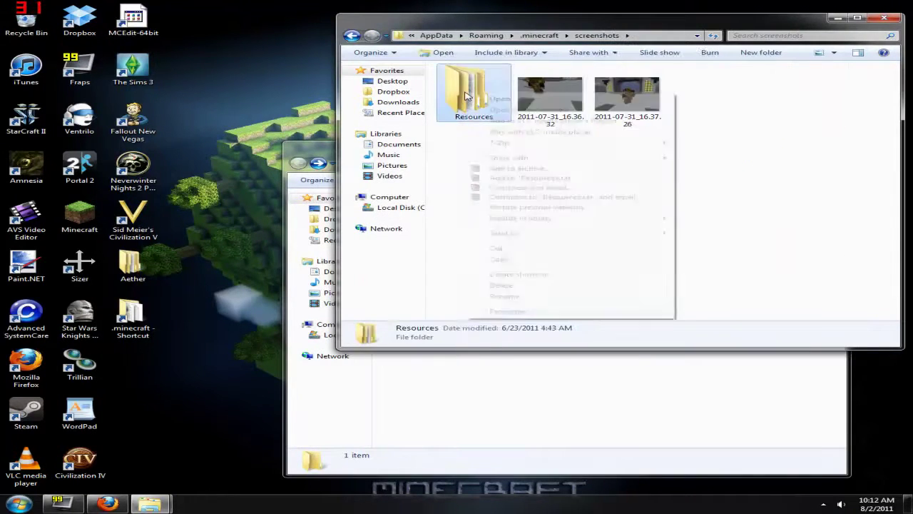
pyautogui.click(511, 249)
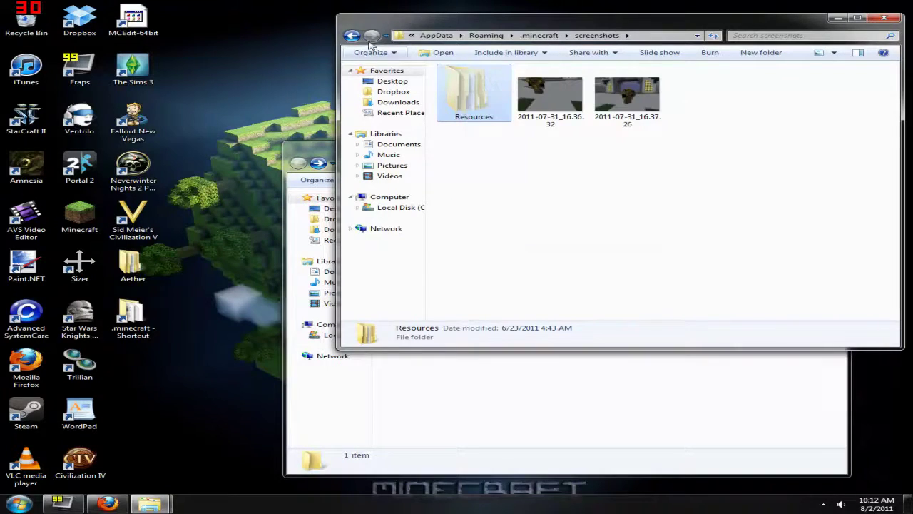
pyautogui.press('BackSpace')
pyautogui.hotkey('ctrl', 'v')
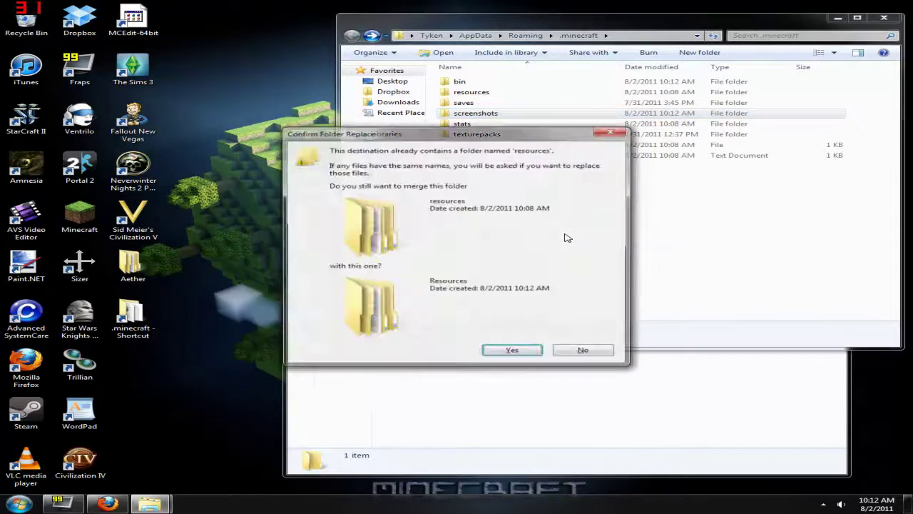
pyautogui.click(513, 352)
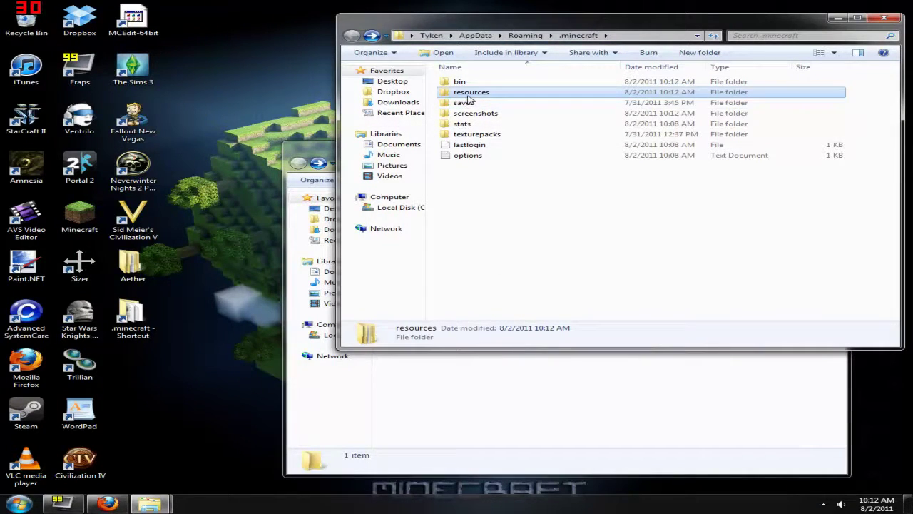
pyautogui.click(882, 16)
pyautogui.click(826, 144)
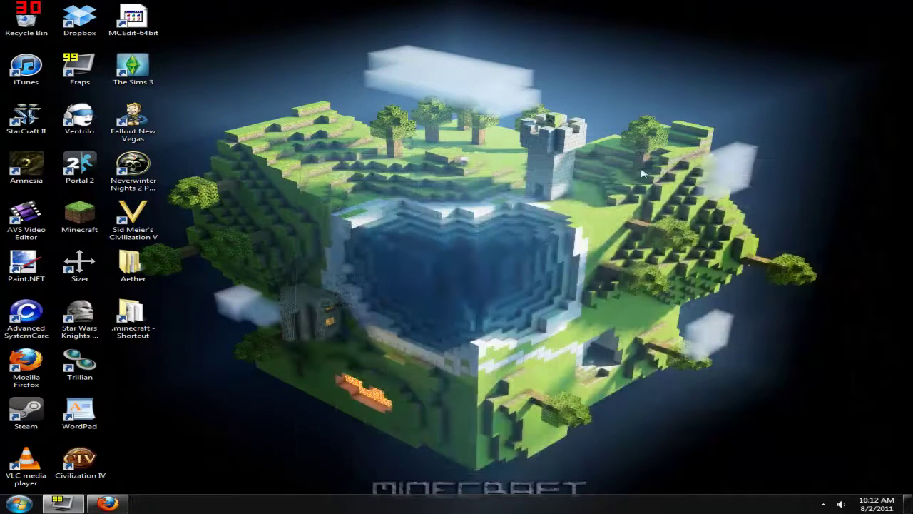